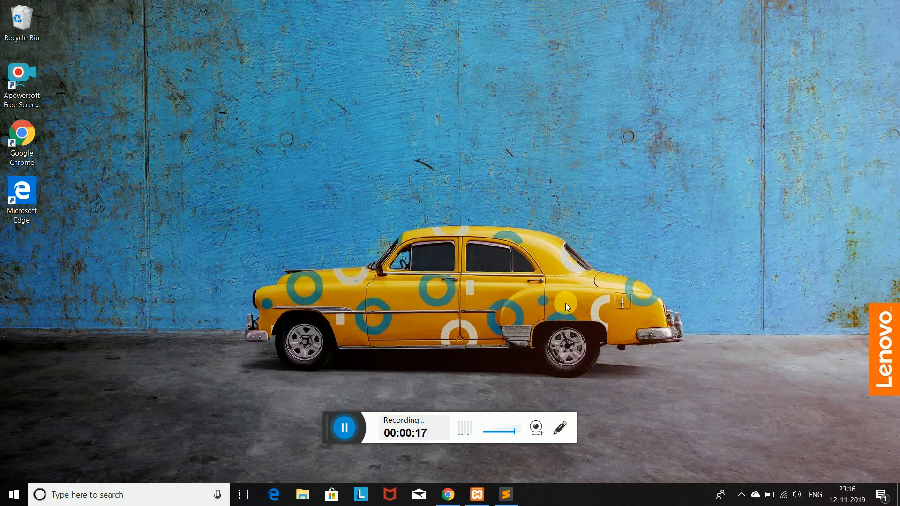
Review the getcomposer.org download page offering Composer-Setup.exe in Chrome, then minimize Chrome.
left_click(446, 497)
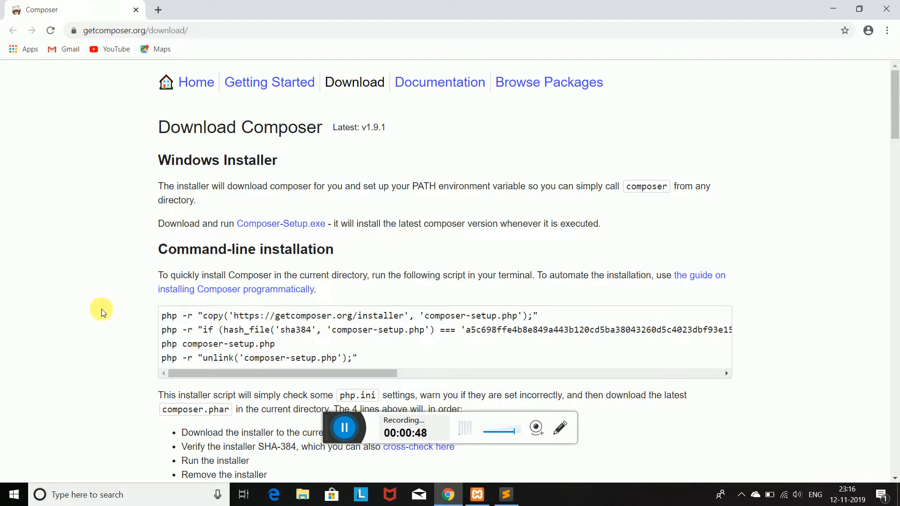
left_click(833, 9)
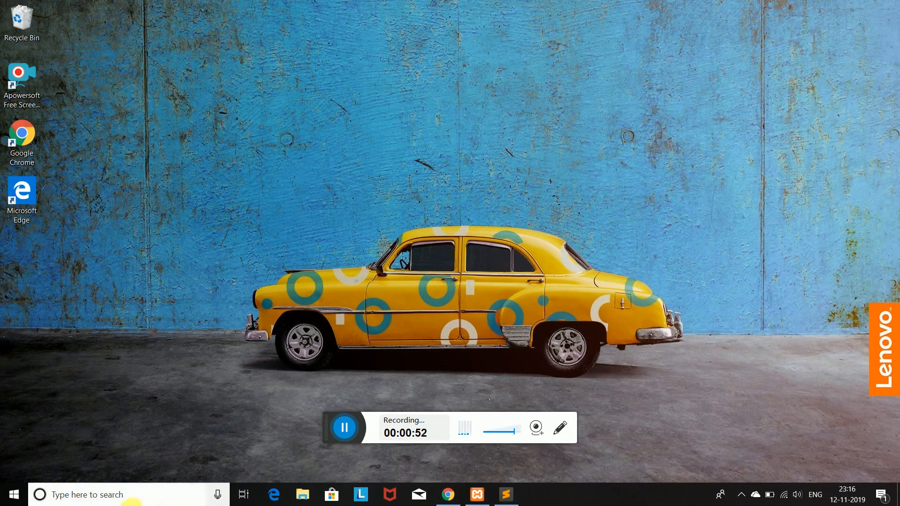
left_click(127, 497)
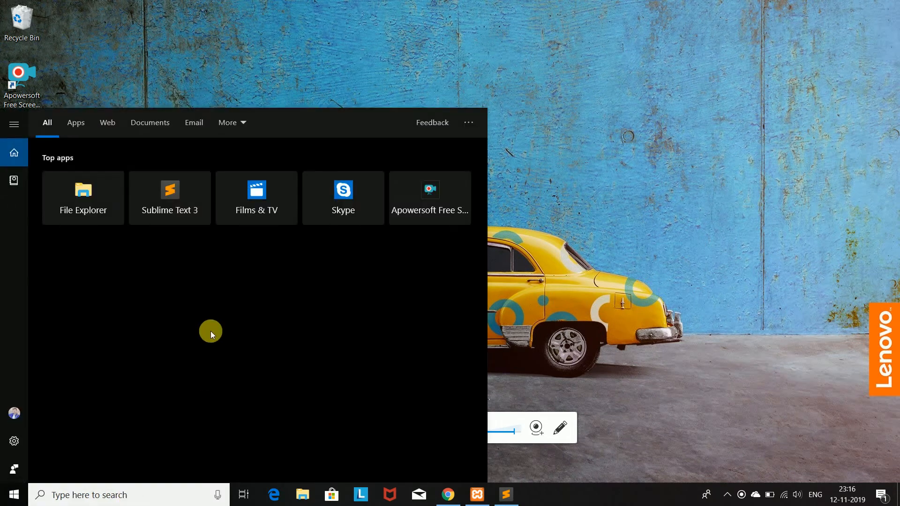
left_click(474, 126)
left_click(498, 117)
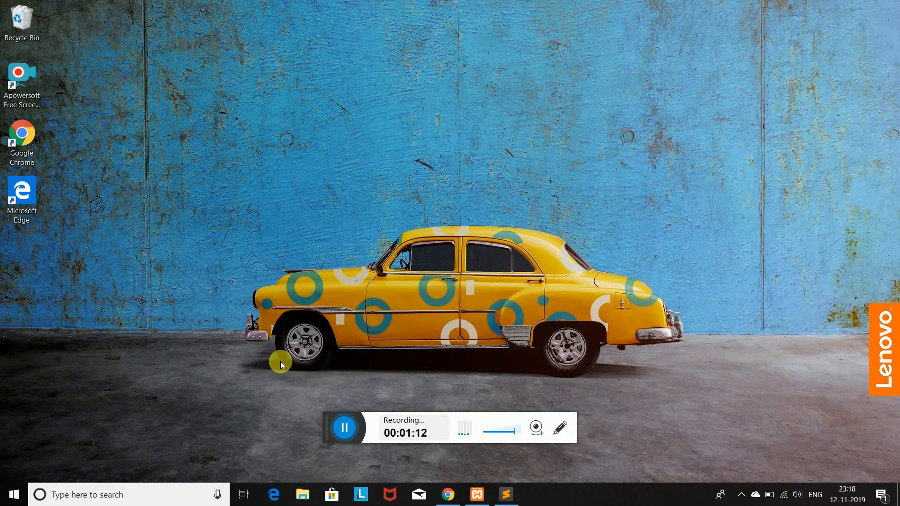
left_click(112, 495)
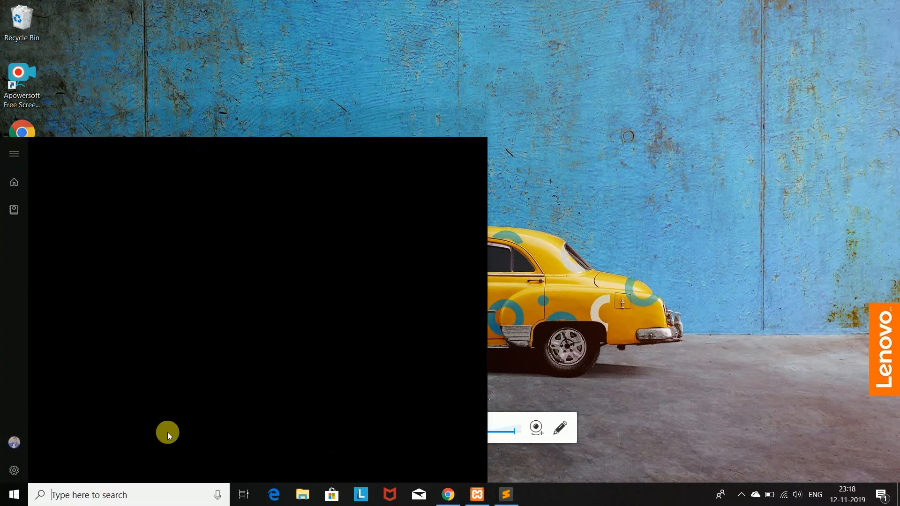
type("x")
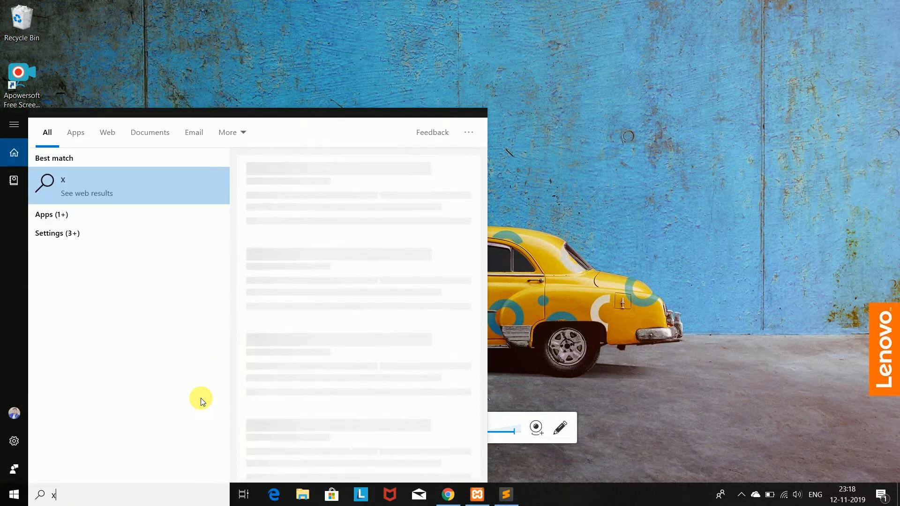
type("am")
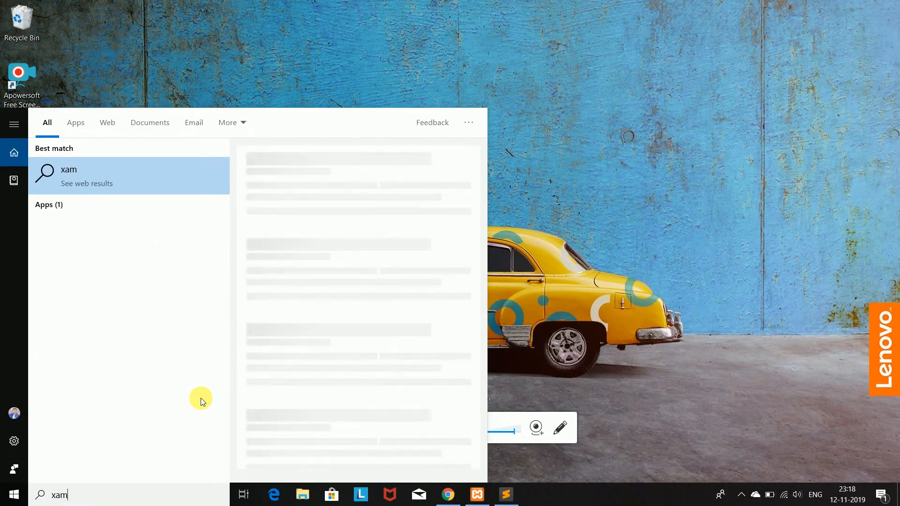
key("BackSpace")
key("BackSpace")
key("BackSpace")
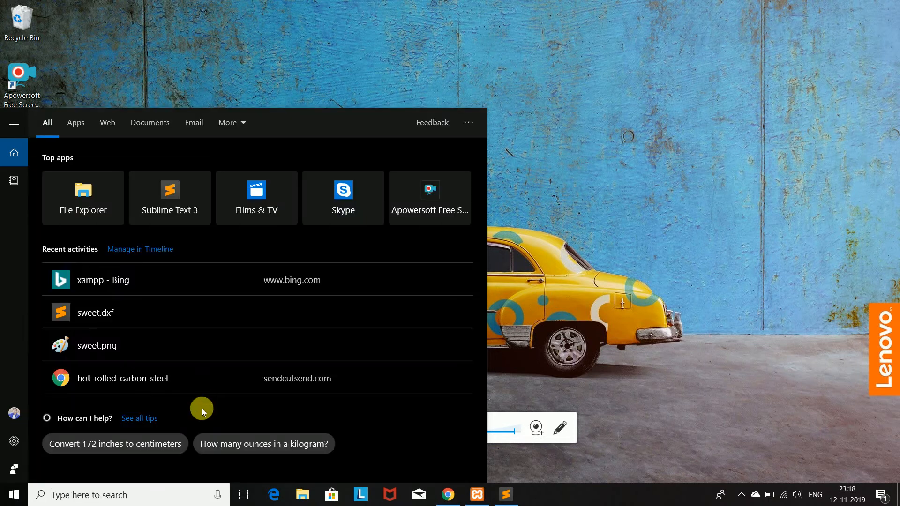
left_click(673, 269)
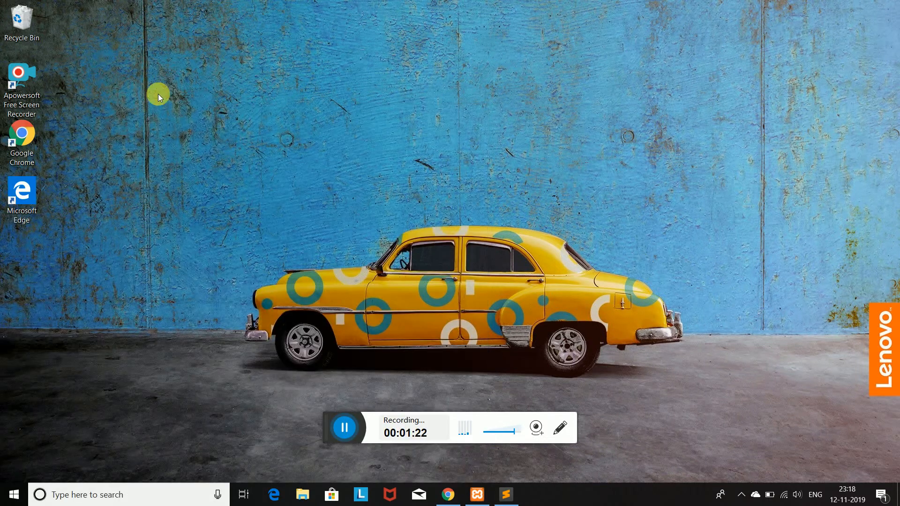
Browse to C:\xampp in File Explorer and launch xampp-control.
left_click(300, 496)
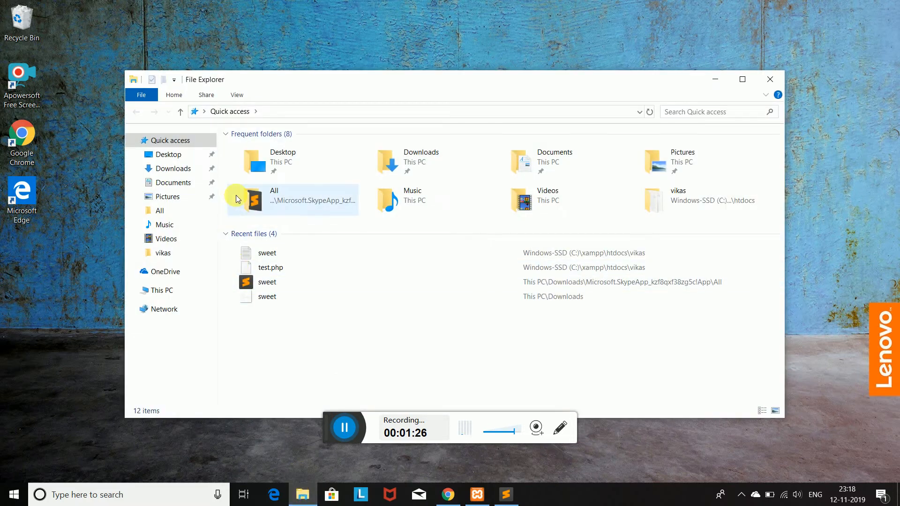
double_click(292, 159)
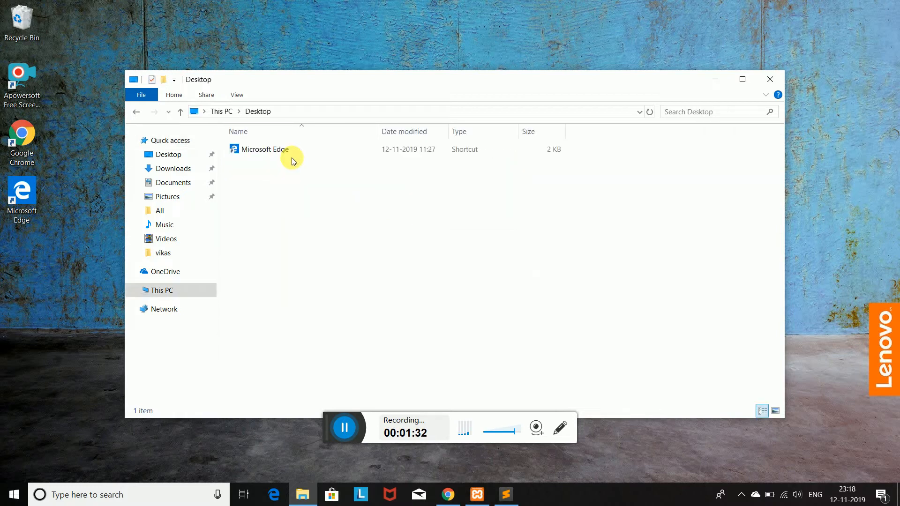
left_click(161, 290)
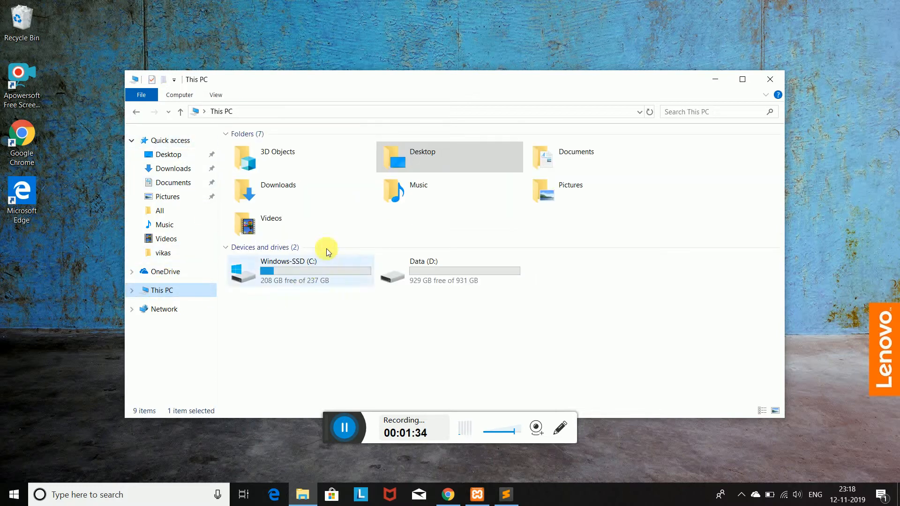
double_click(288, 274)
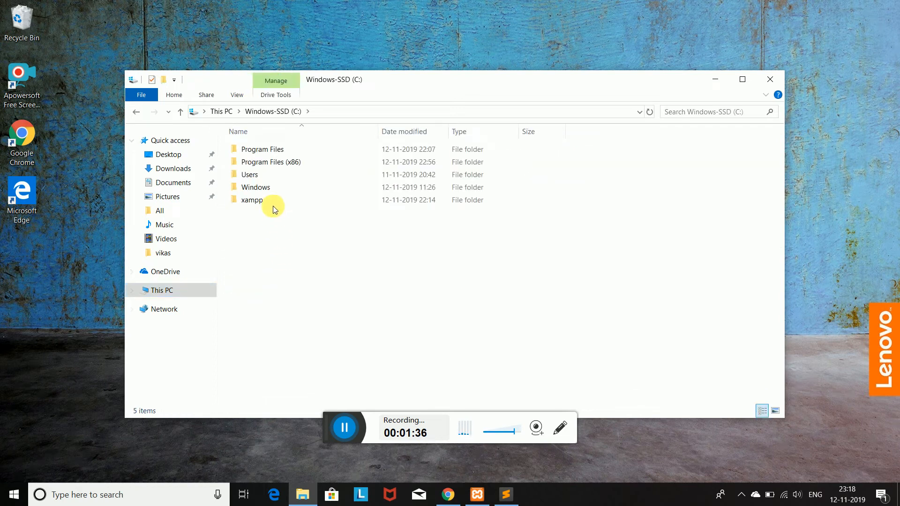
double_click(272, 202)
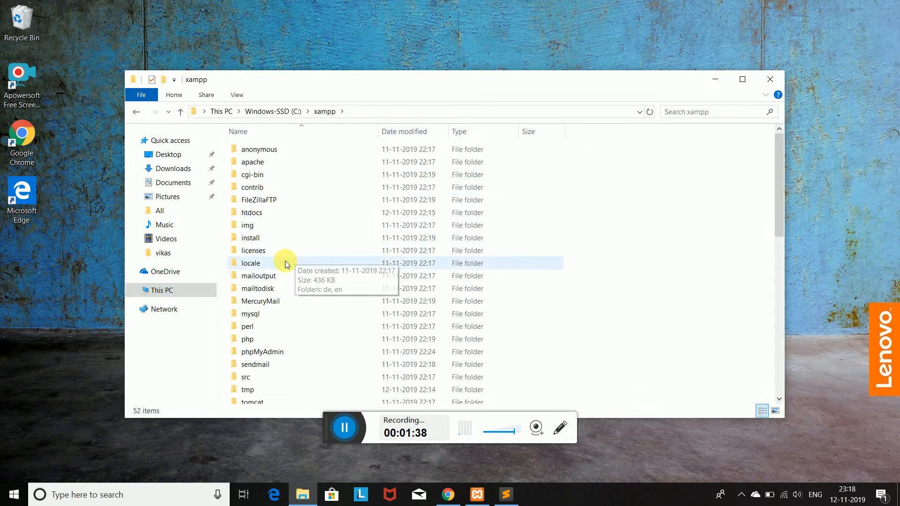
scroll(277, 254, "down", 10)
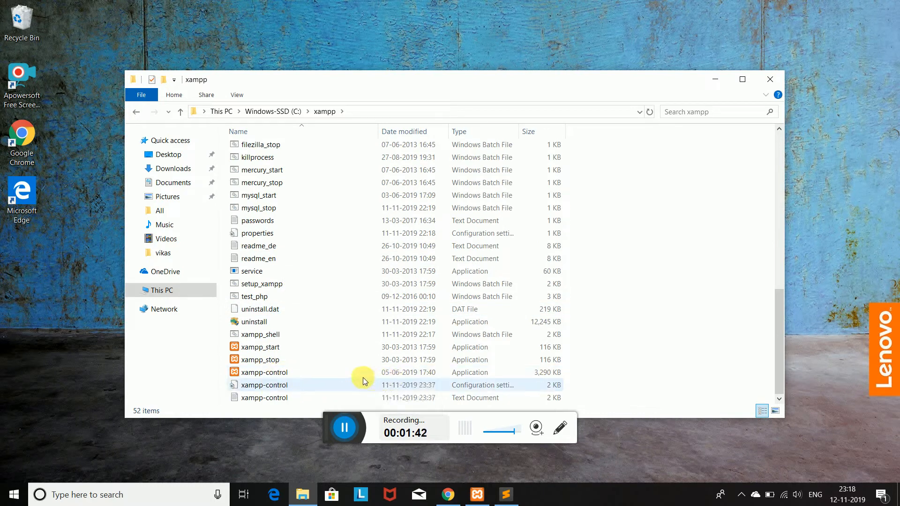
double_click(288, 373)
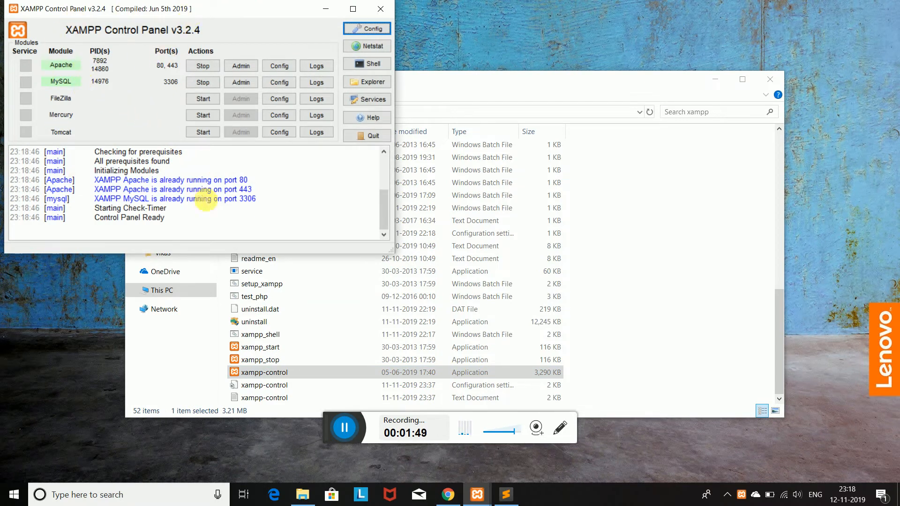
Open Apache's php.ini in Notepad from the XAMPP Control Panel's Config menu.
left_click(362, 30)
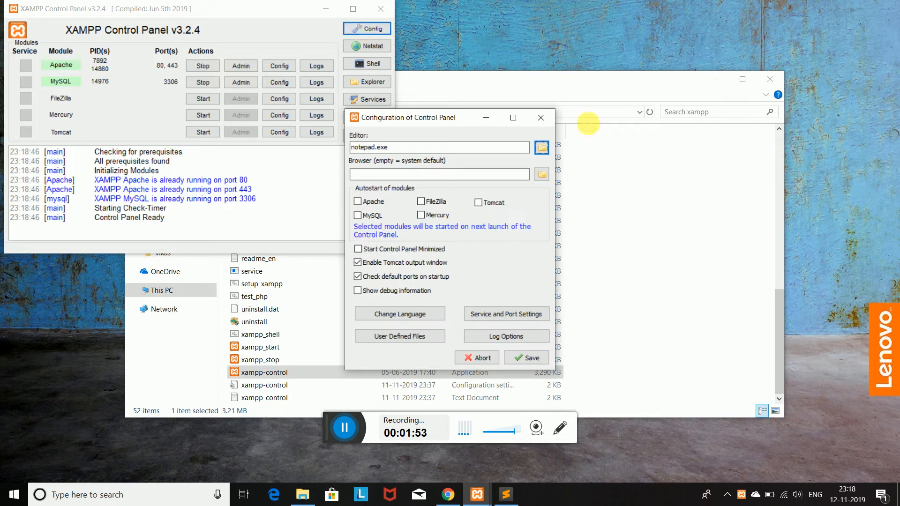
left_click(540, 119)
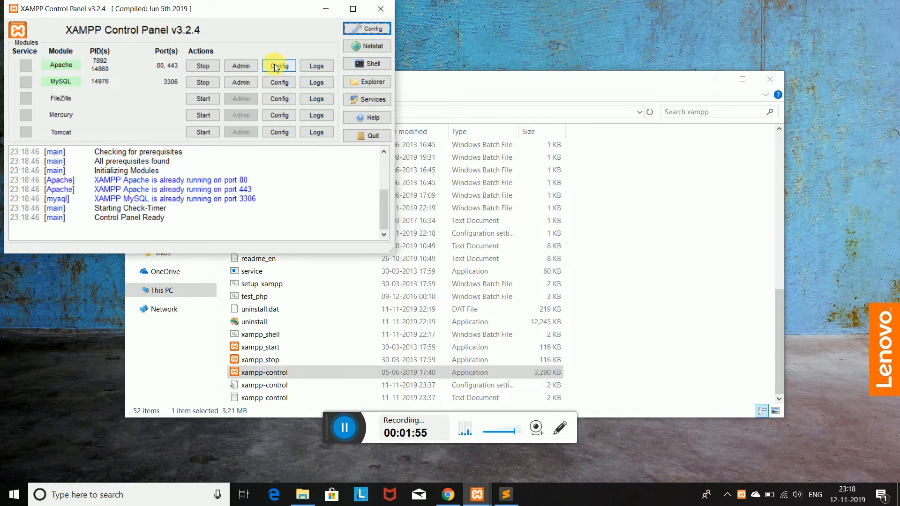
left_click(278, 68)
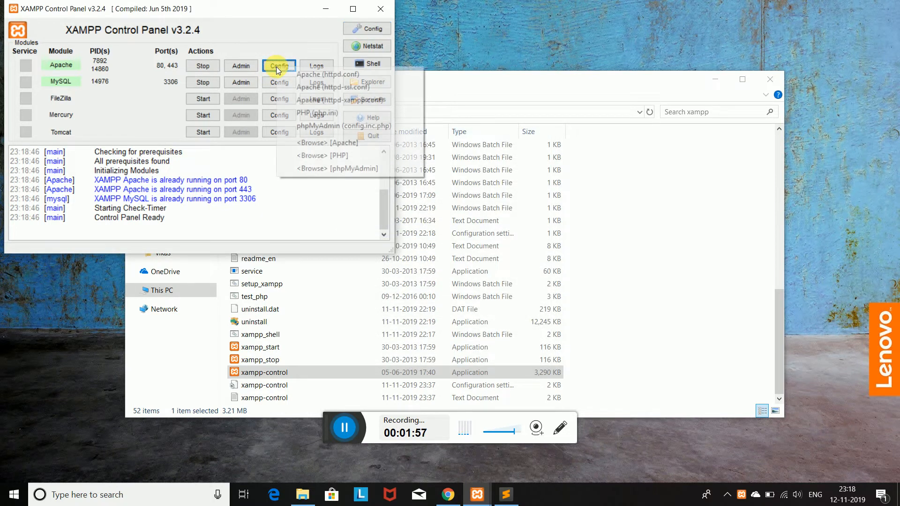
left_click(319, 114)
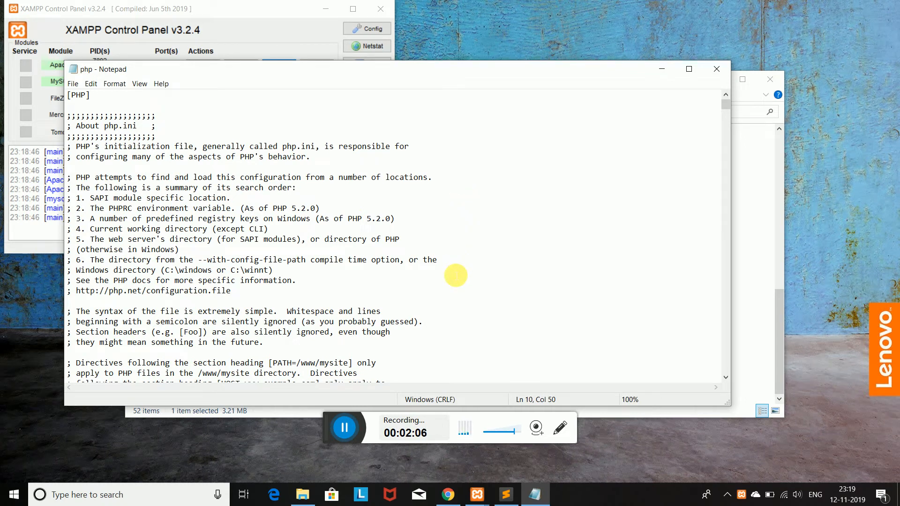
Copy php_openssl.dll from line 1 of the Sublime notes and return to php.ini.
left_click(499, 496)
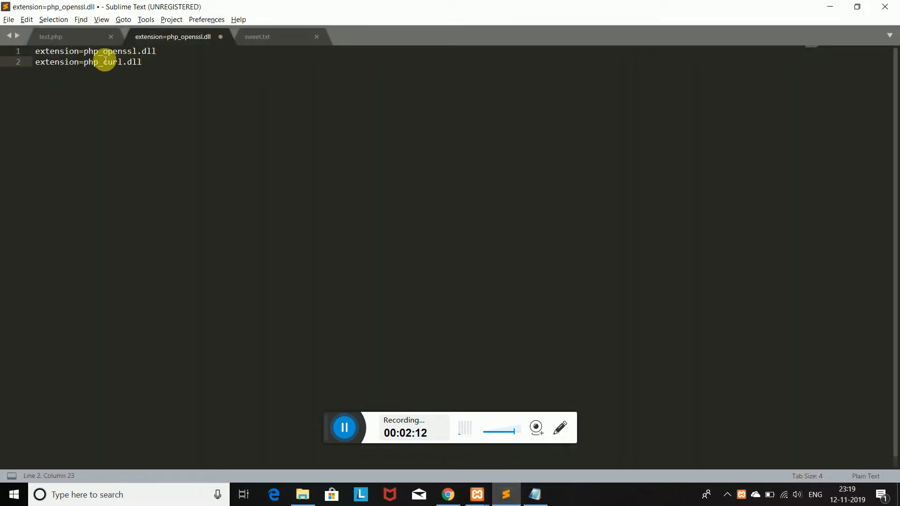
left_click_drag(166, 55, 83, 54)
key("ctrl+c")
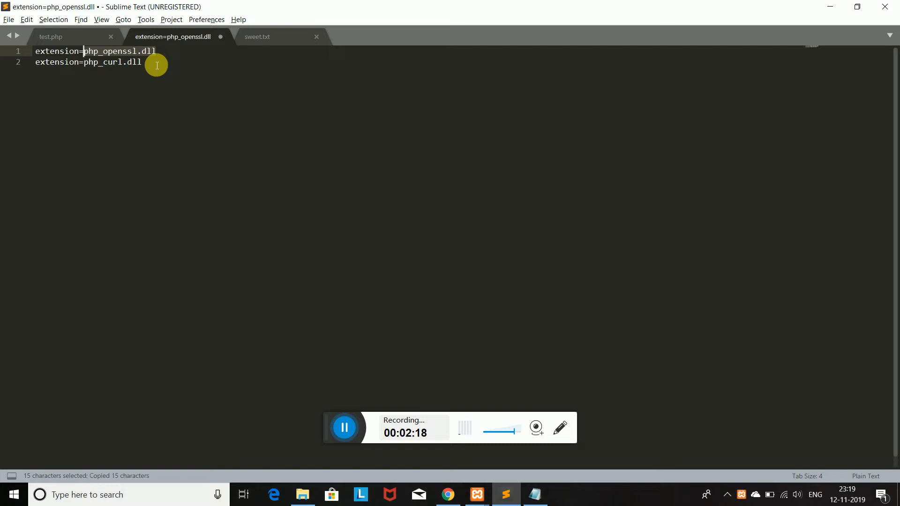
left_click(535, 495)
left_click(373, 121)
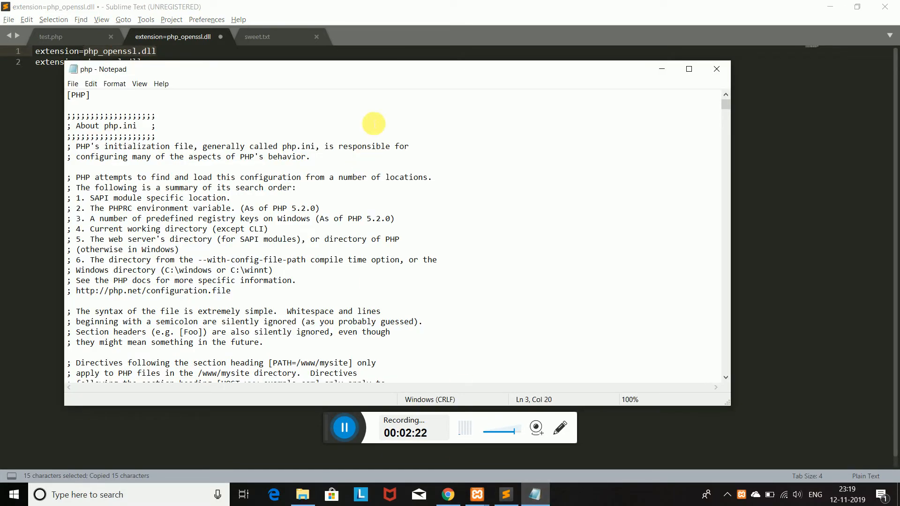
Find the extension=php_openssl.dll line in php.ini.
key("ctrl+f")
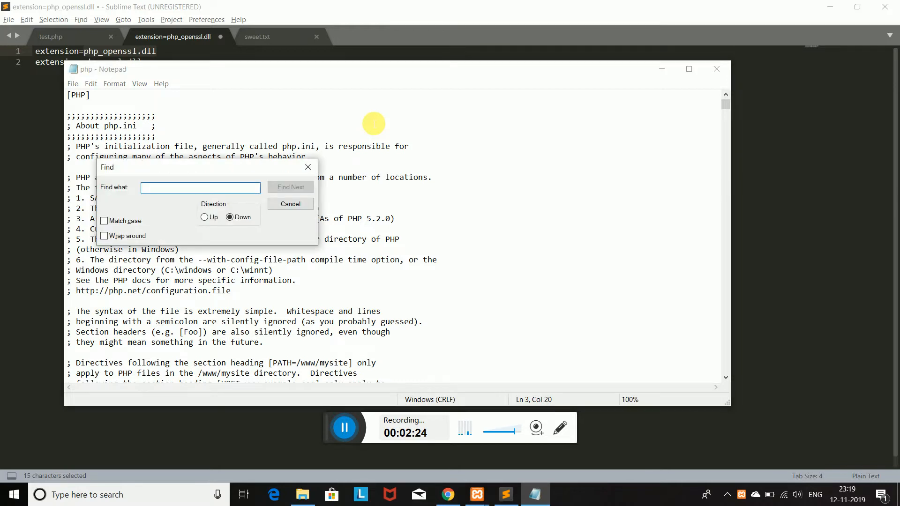
key("ctrl+v")
left_click(293, 187)
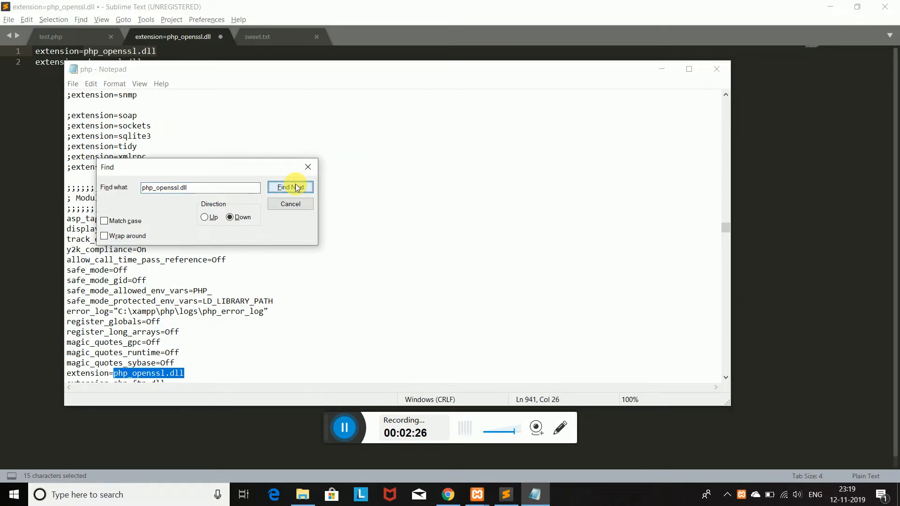
scroll(272, 336, "down", 2)
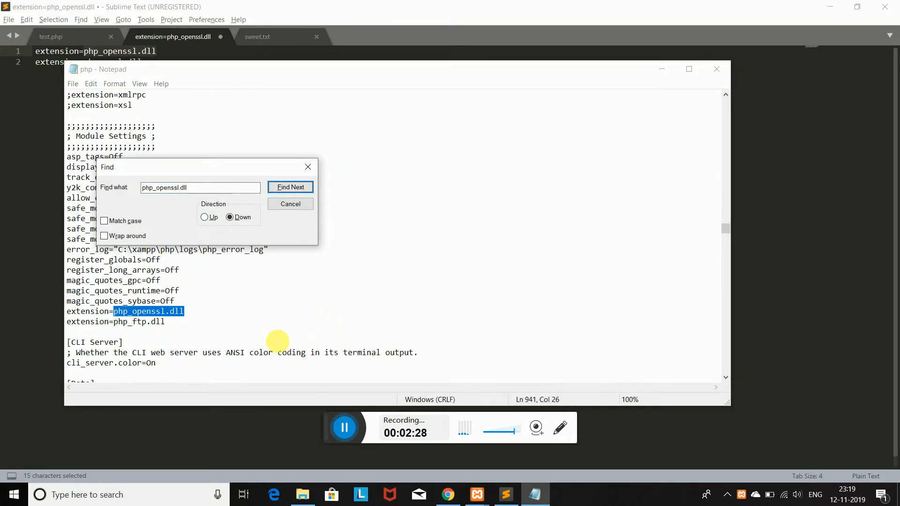
left_click(65, 314)
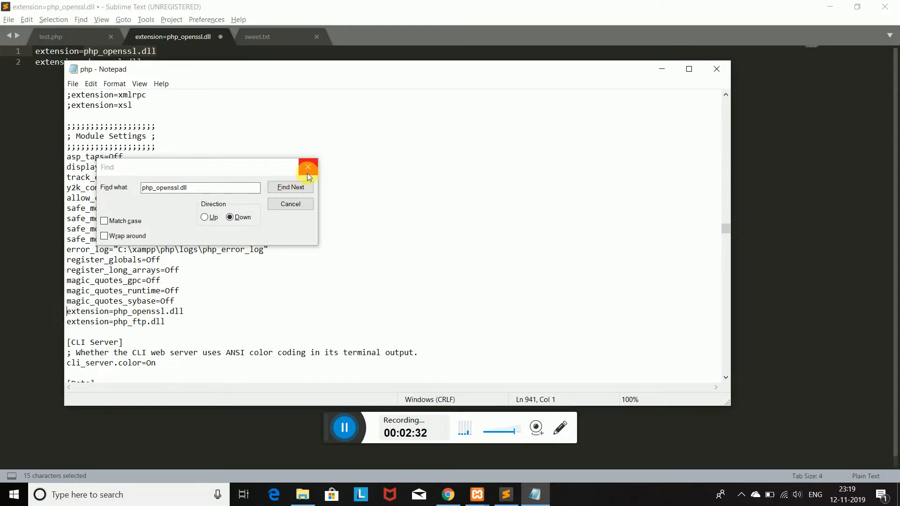
Copy php_curl.dll from line 2 of the Sublime notes for the next search.
left_click(505, 493)
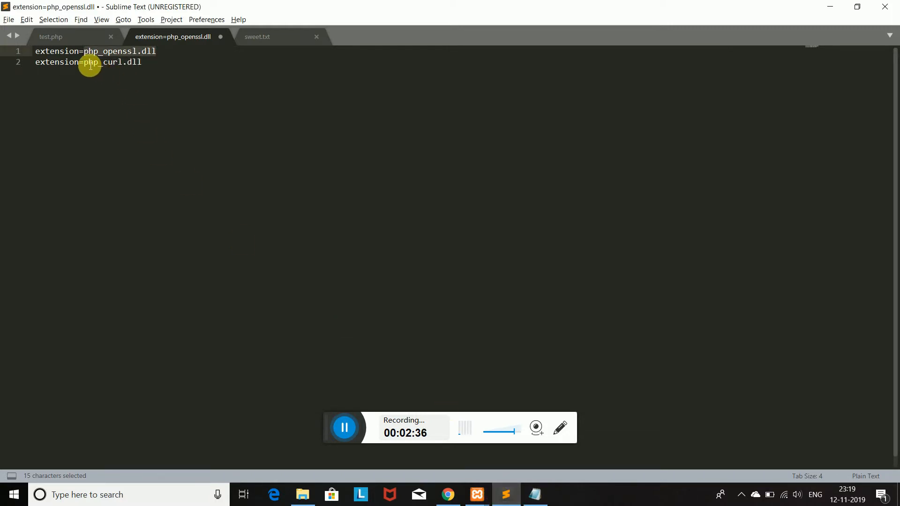
left_click_drag(84, 65, 146, 70)
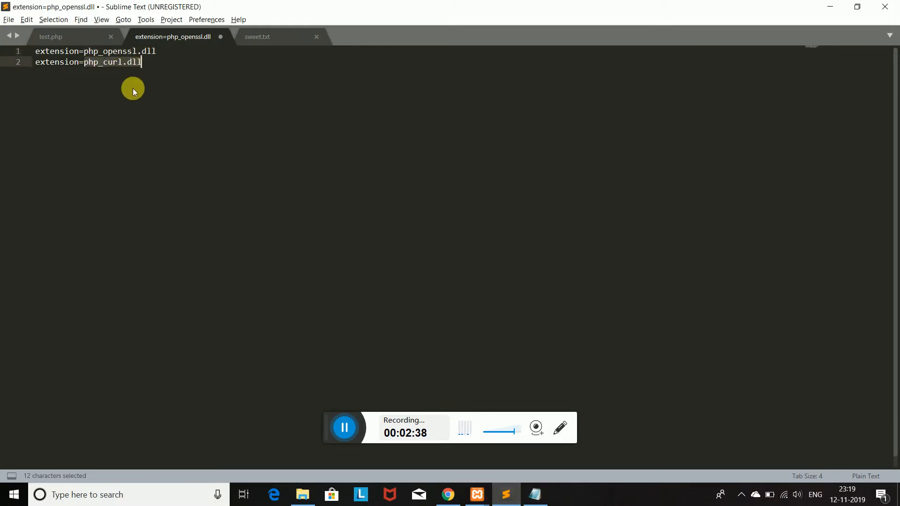
key("ctrl+c")
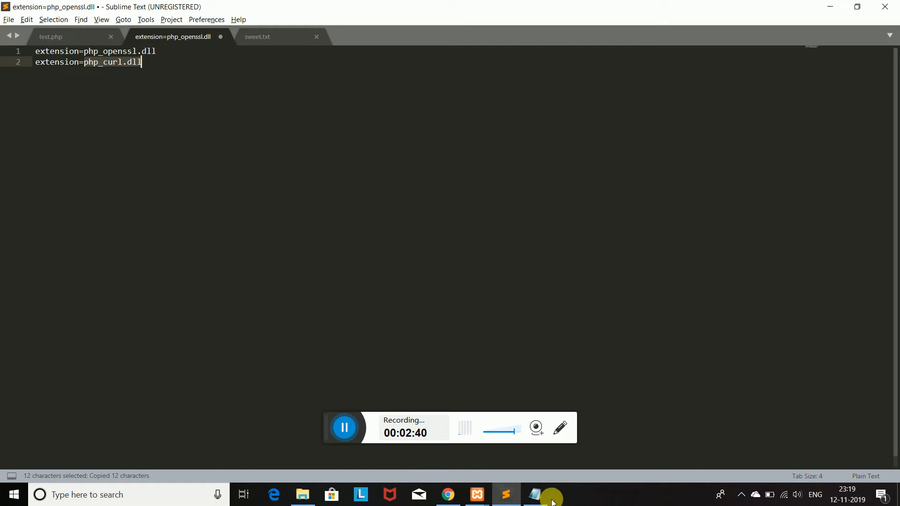
left_click(534, 494)
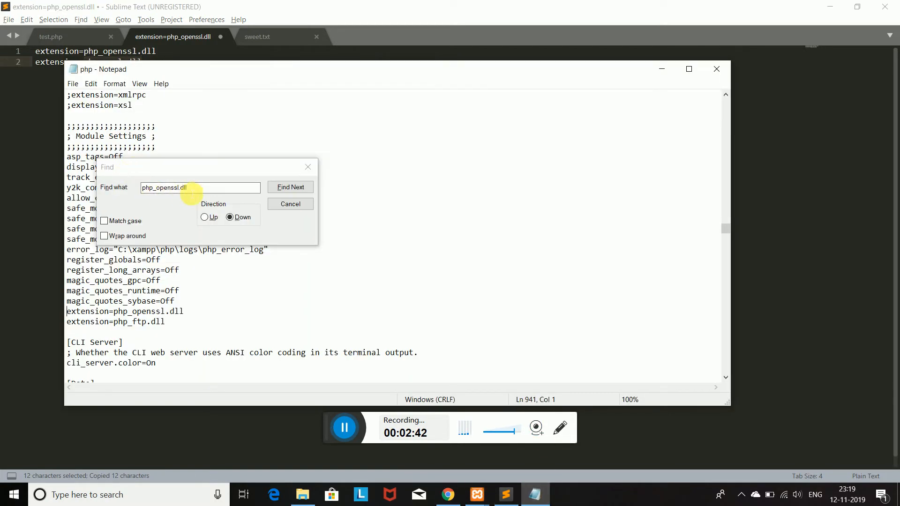
left_click(134, 187)
Search php.ini for php_curl.dll and dismiss the 'Cannot find' message.
key("ctrl+v")
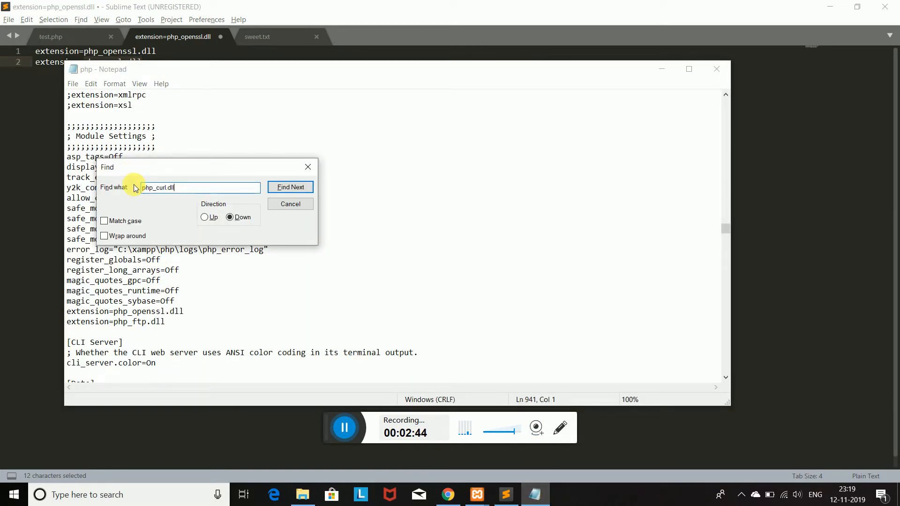
left_click(290, 187)
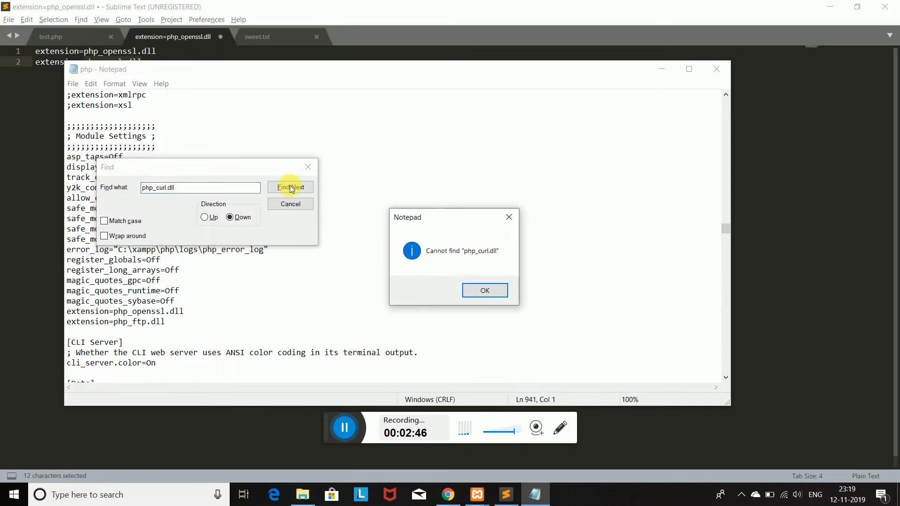
left_click(479, 291)
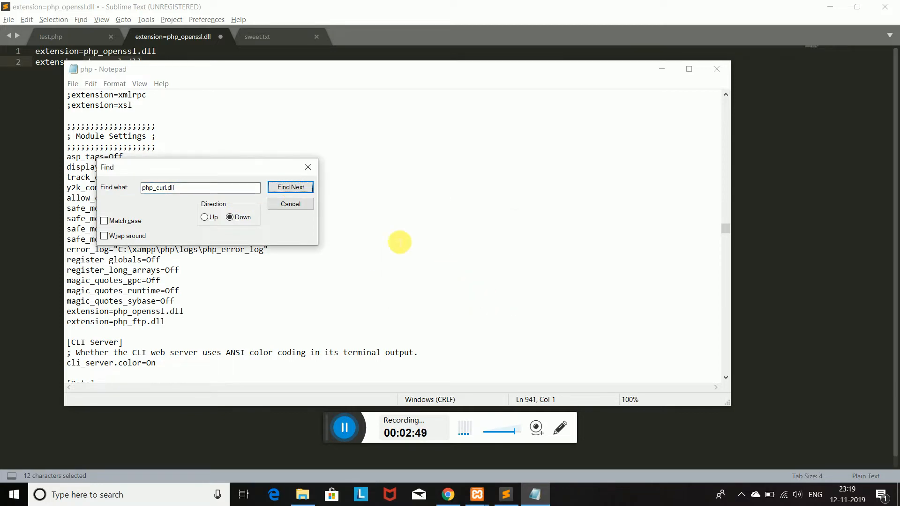
left_click(307, 167)
left_click(306, 171)
Repeat the php_curl.dll search from the top of the file, confirming it is not found.
scroll(306, 172, "up", 15)
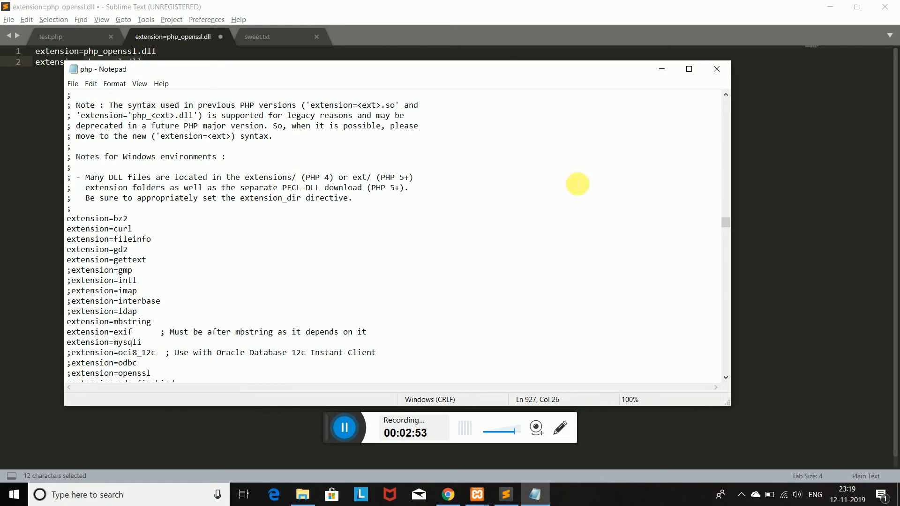
left_click_drag(726, 221, 724, 96)
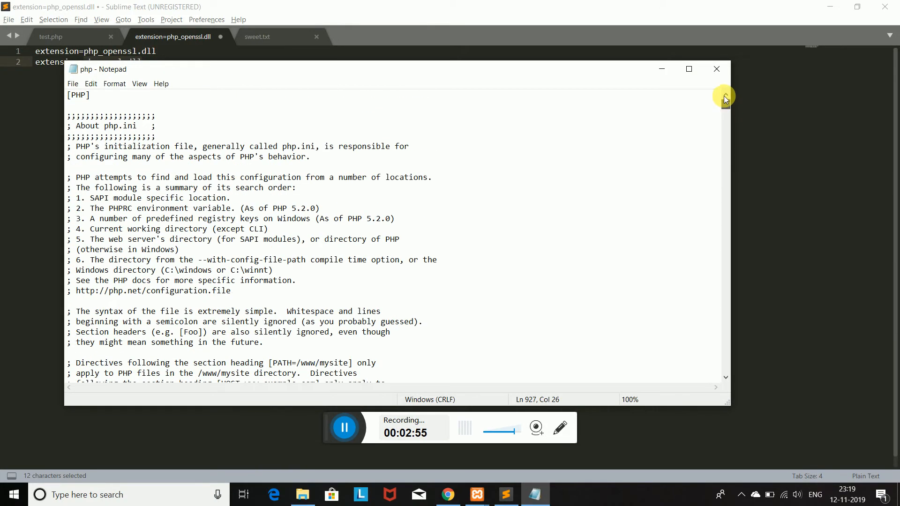
left_click(152, 104)
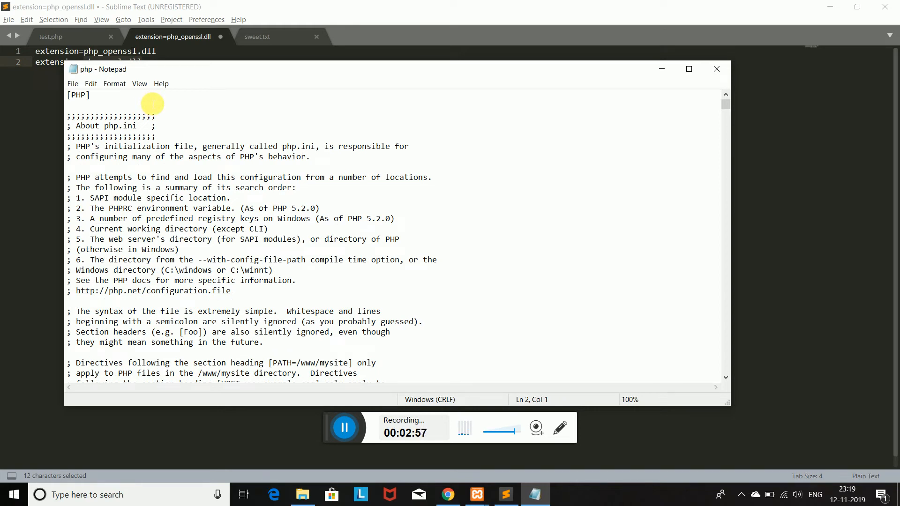
key("ctrl+f")
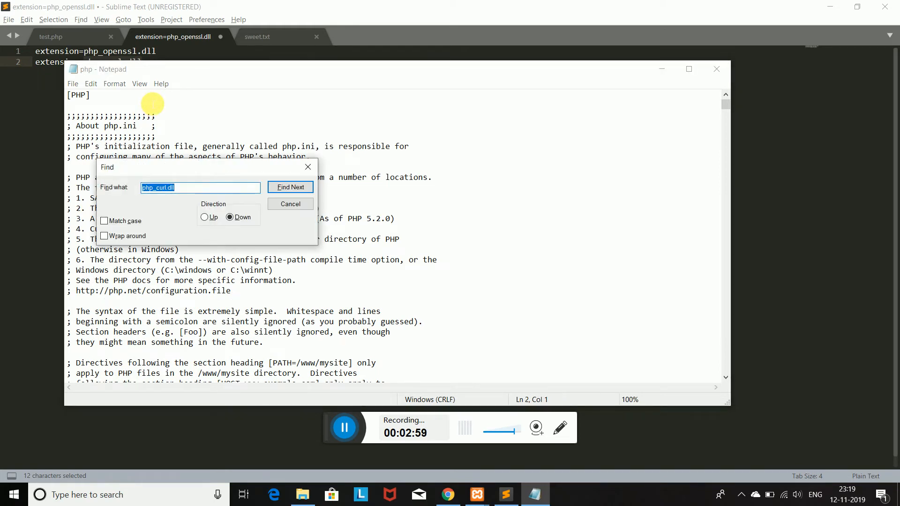
left_click(288, 188)
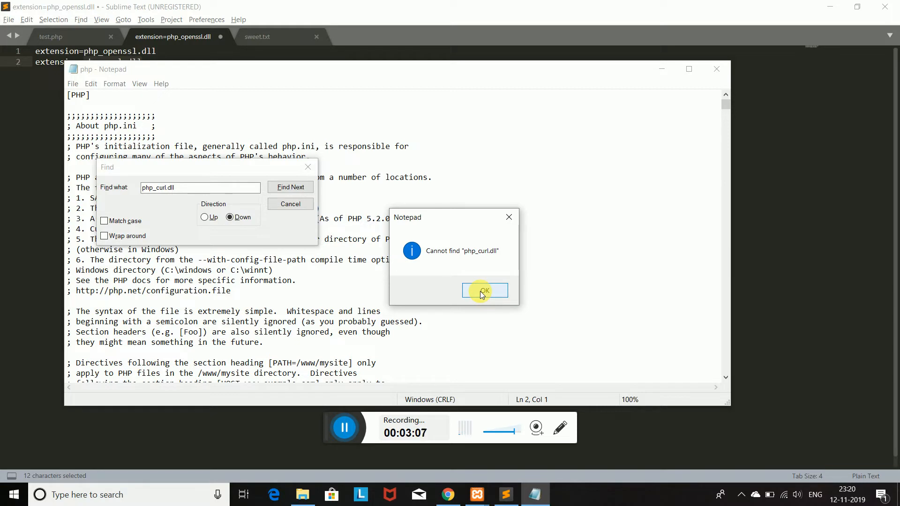
left_click(483, 291)
left_click(298, 190)
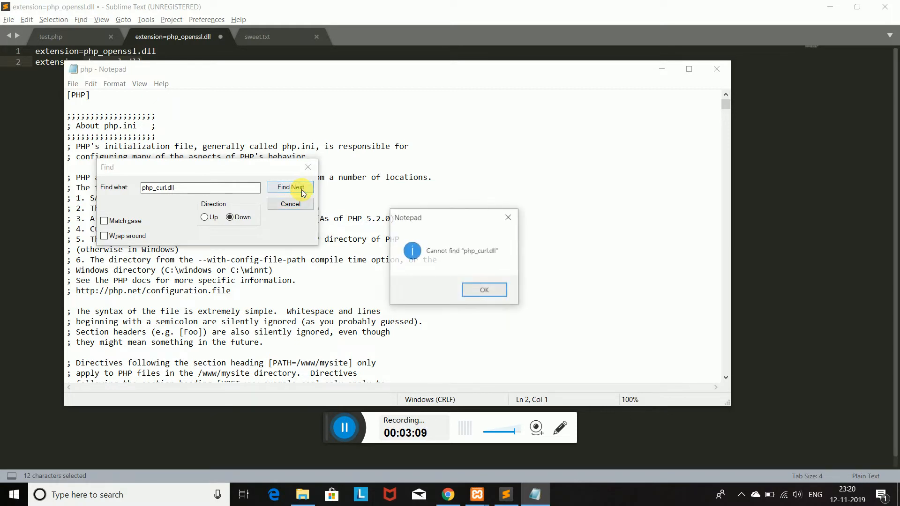
left_click(490, 290)
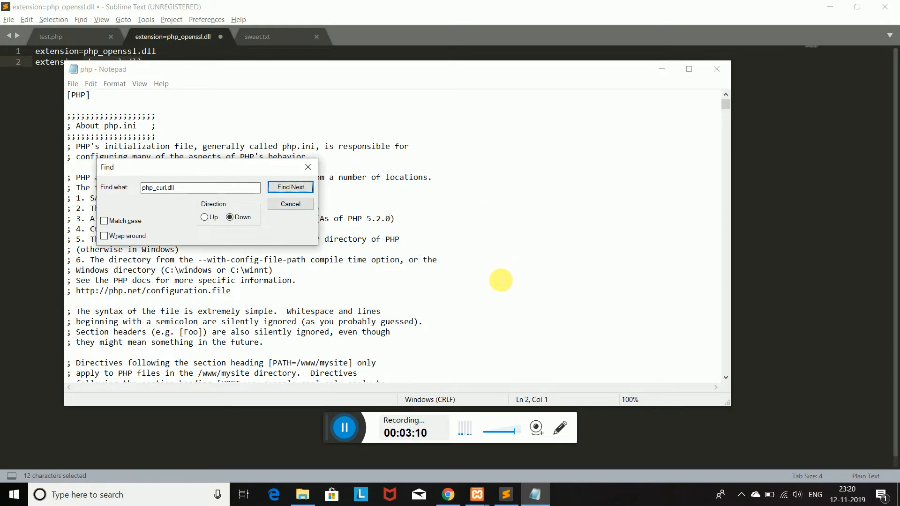
left_click(307, 167)
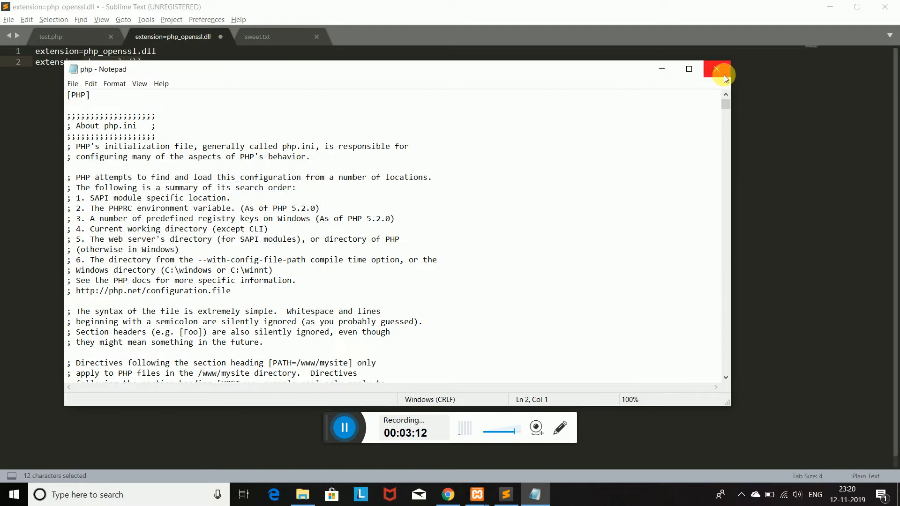
Close php.ini in Notepad and minimize Sublime Text.
left_click(524, 250)
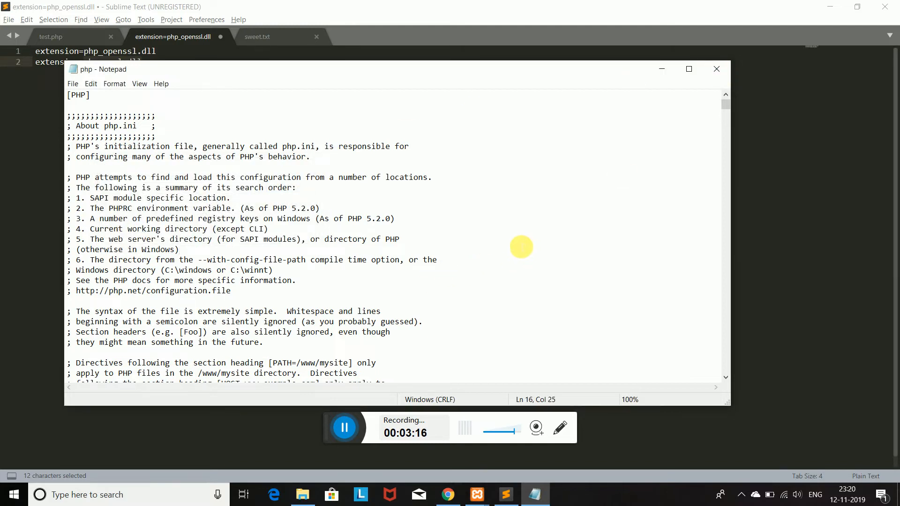
left_click(719, 71)
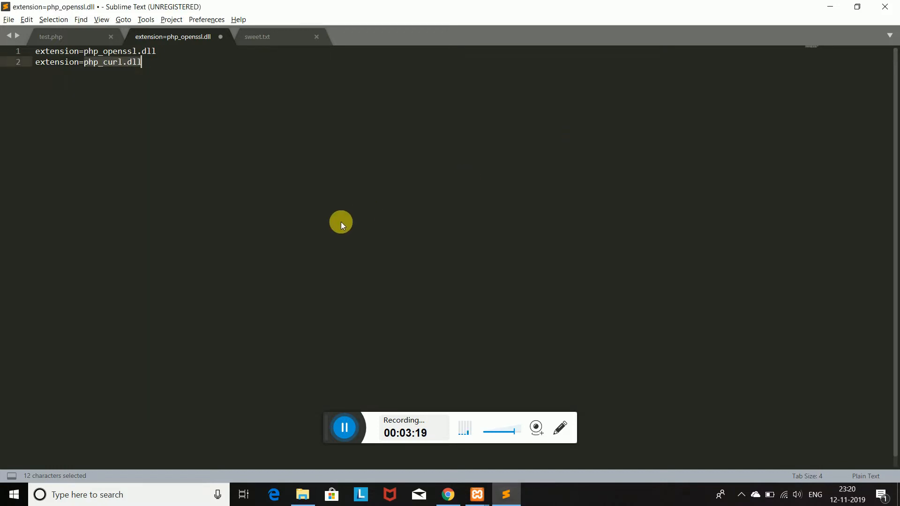
left_click(833, 7)
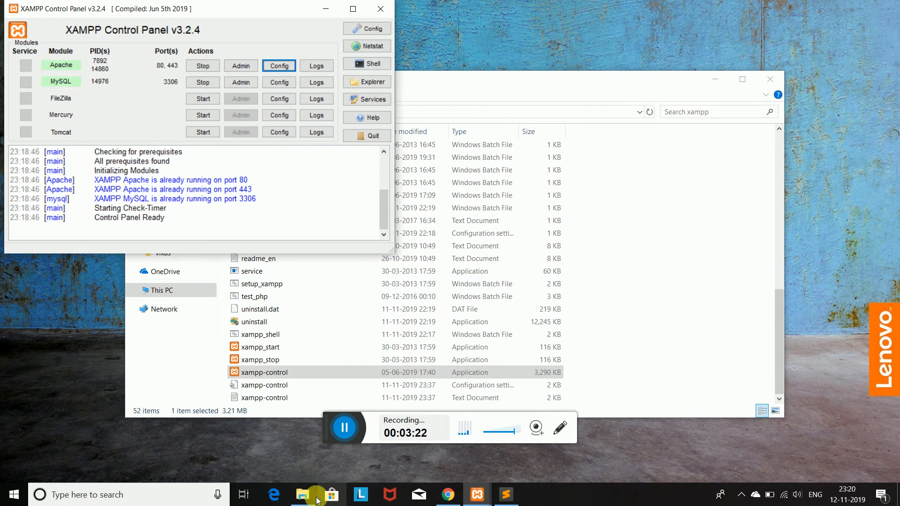
Show the Downloads folder containing Composer-Setup in File Explorer.
left_click(304, 495)
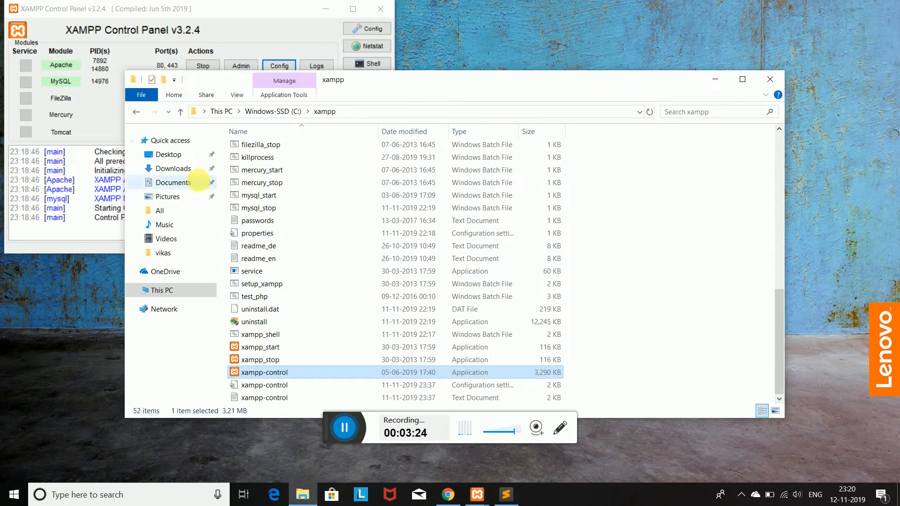
left_click(173, 170)
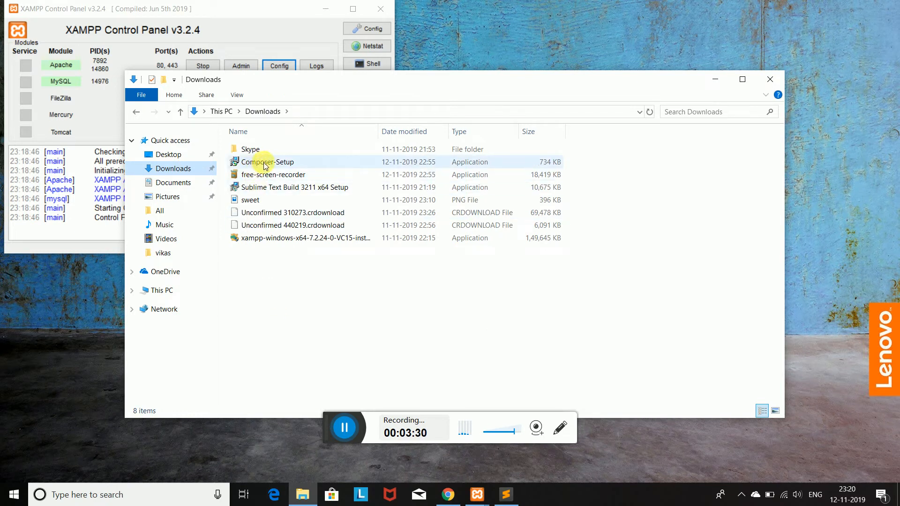
Run Composer-Setup with default options, PHP at C:\xampp\php\php.exe, and no proxy.
double_click(287, 163)
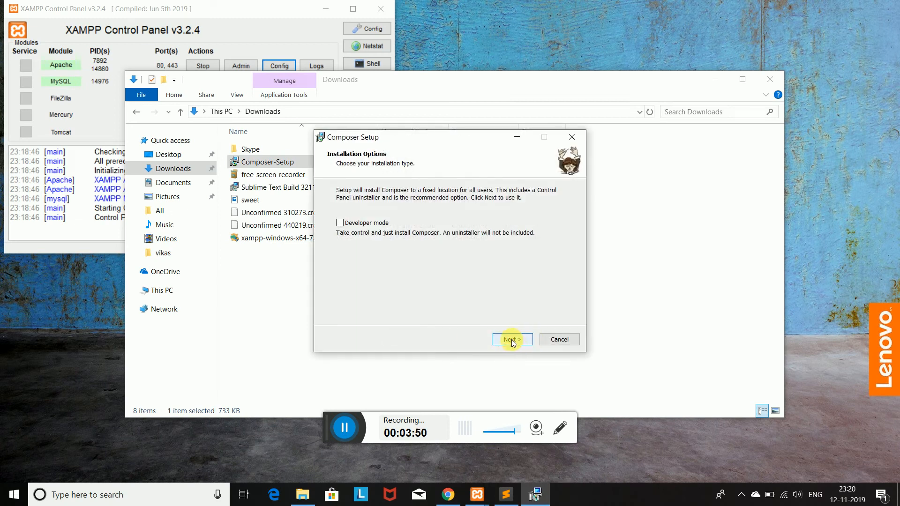
left_click(513, 340)
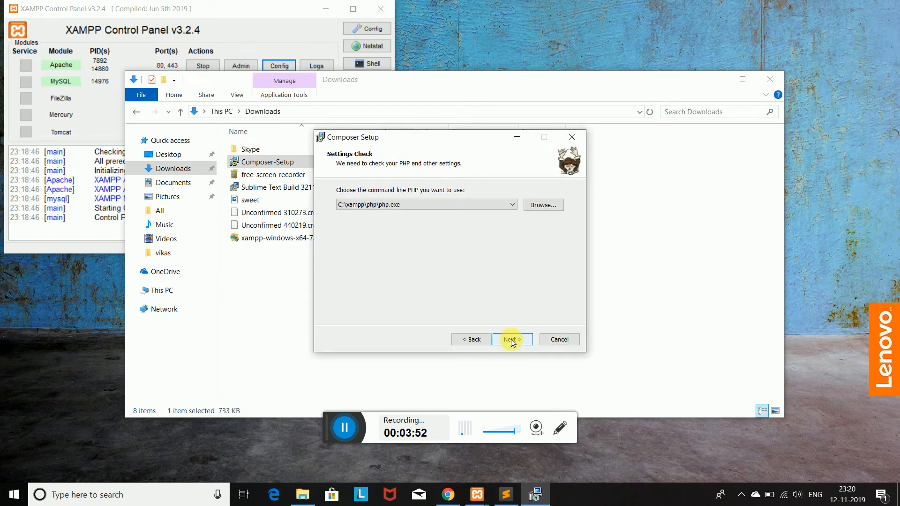
left_click(387, 210)
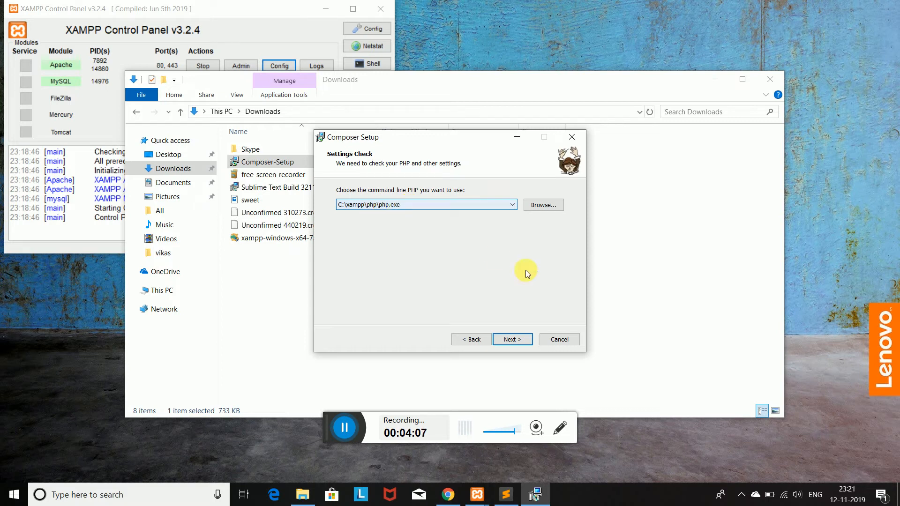
left_click(508, 340)
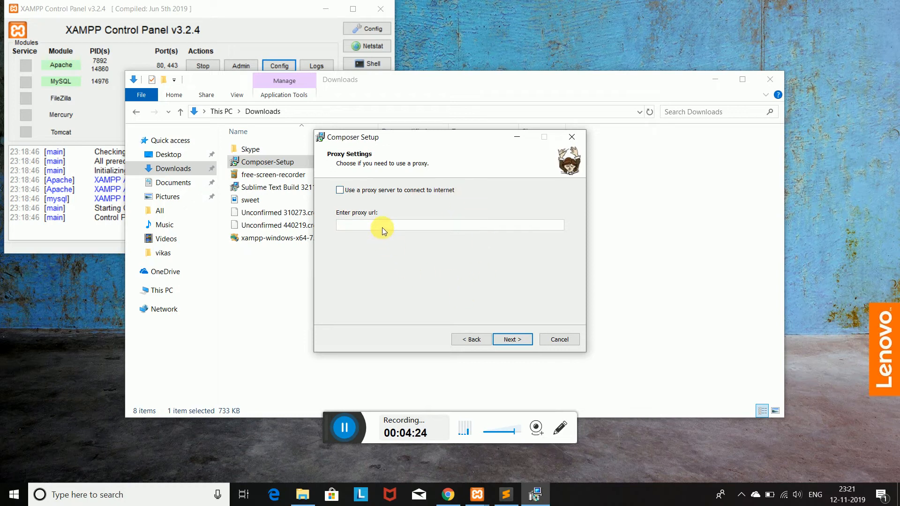
left_click(513, 339)
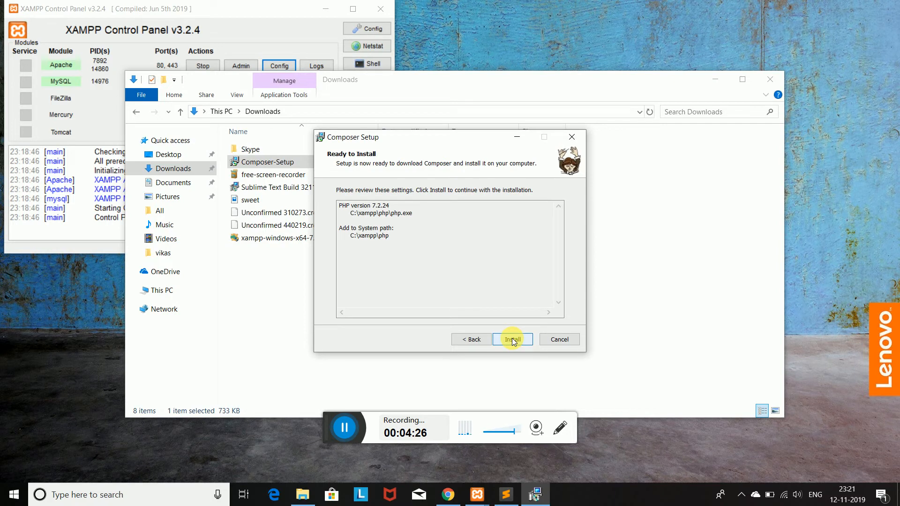
Install Composer, pass the environment-change notice, and finish the wizard.
left_click(513, 340)
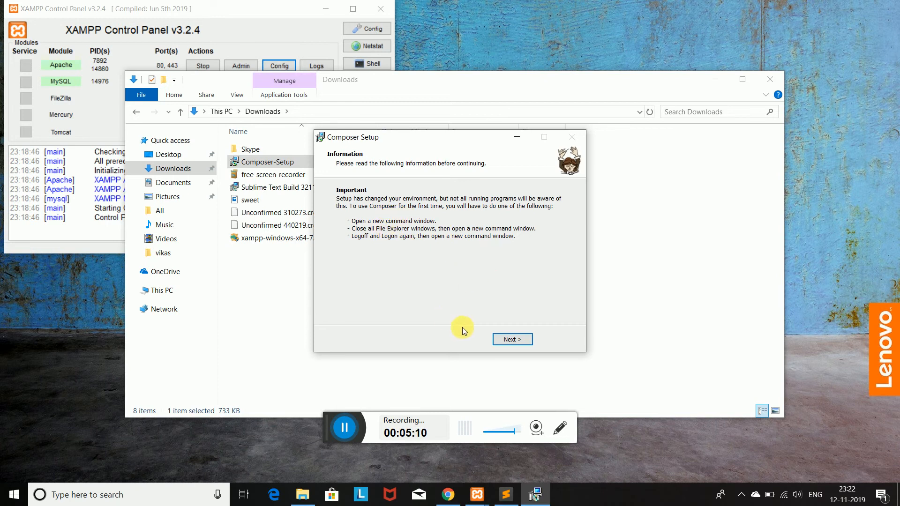
left_click(516, 340)
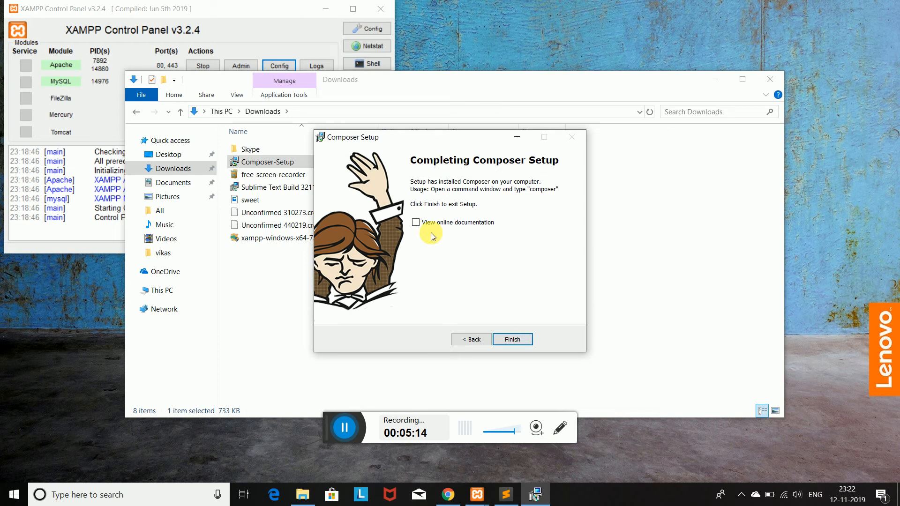
left_click(508, 342)
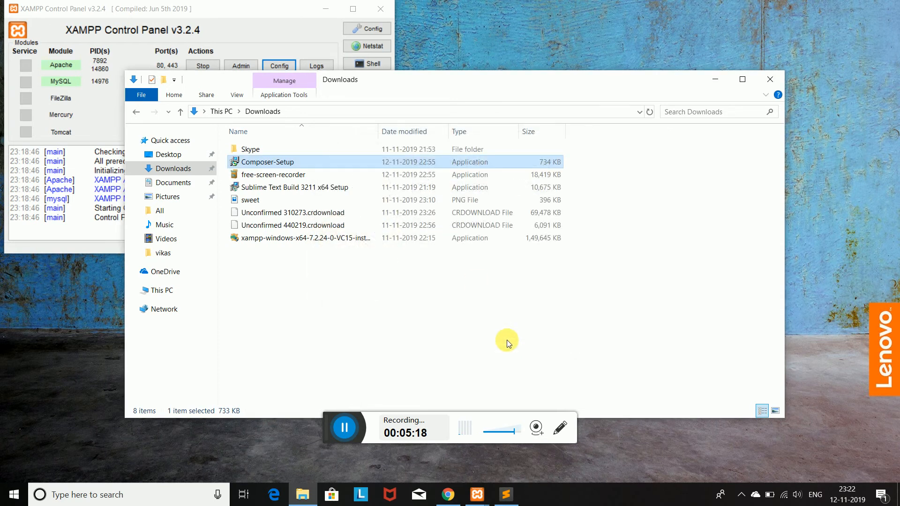
Minimize the Downloads folder and launch Command Prompt by searching 'cmd' in Windows search.
left_click(581, 316)
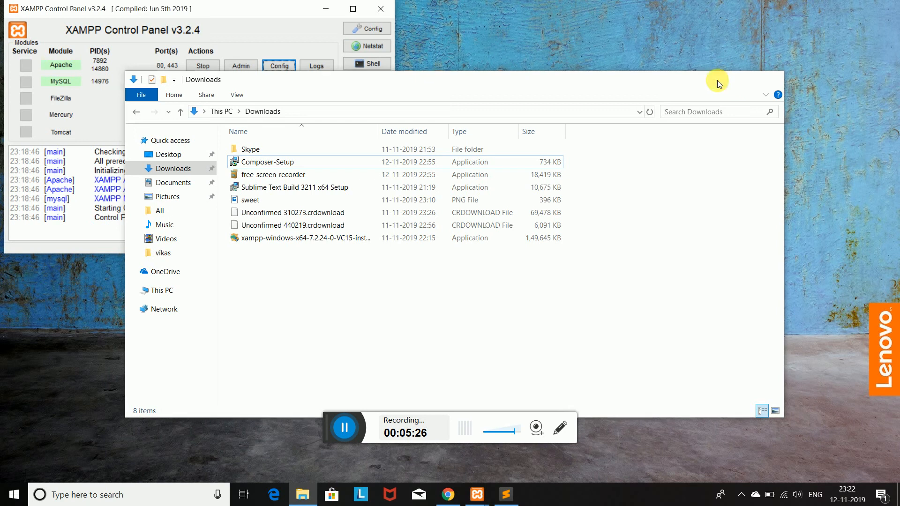
left_click(718, 80)
left_click(105, 499)
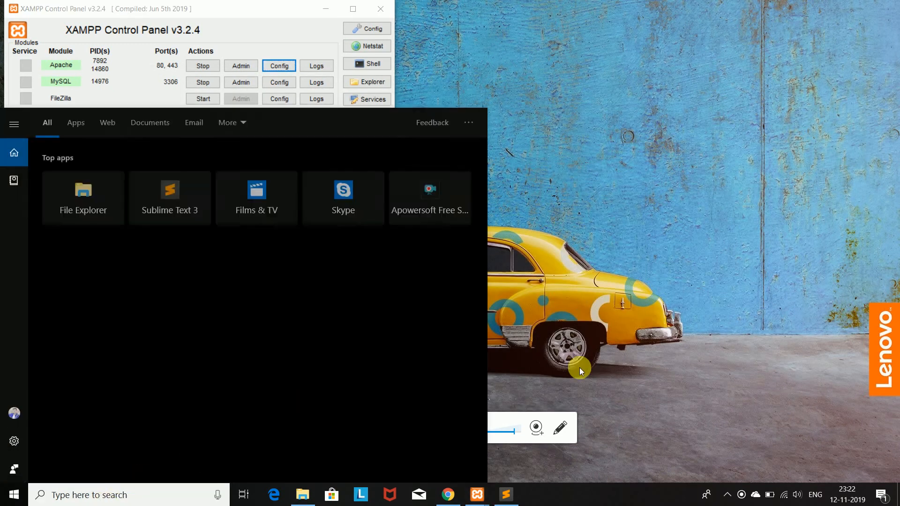
type("cmd")
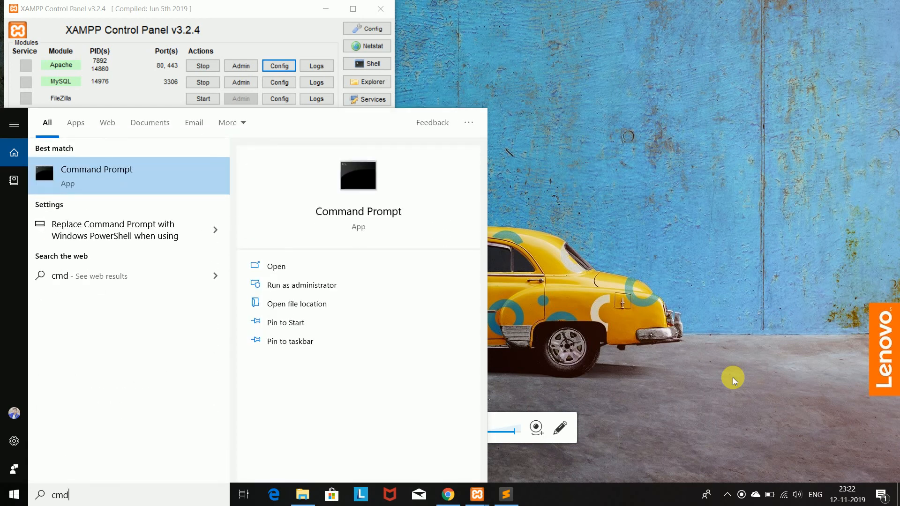
key("Return")
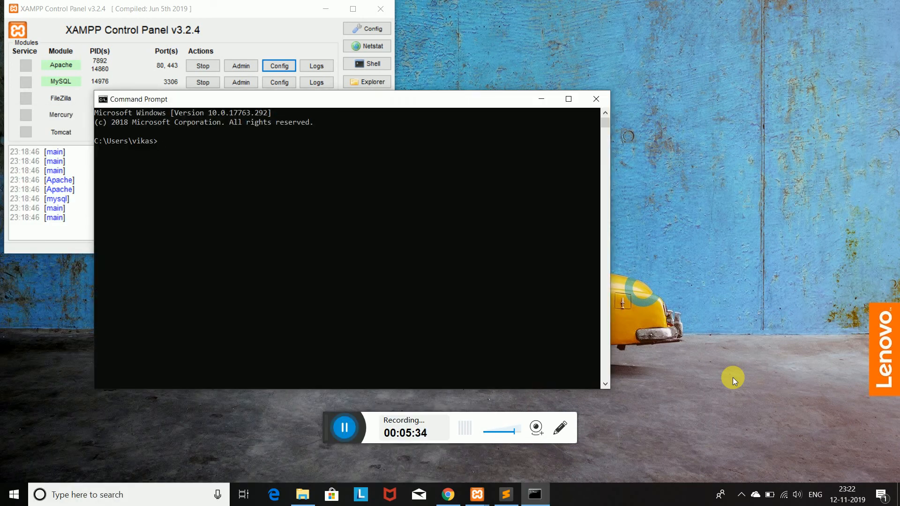
Run 'composer', maximize the window, and review the Composer 1.9.1 options and command list.
type("composer")
key("Return")
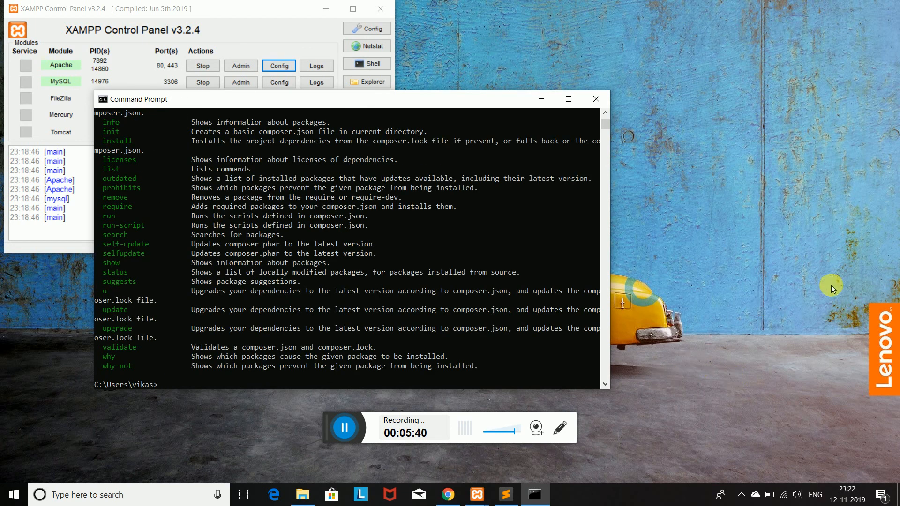
left_click(568, 98)
scroll(426, 226, "up", 10)
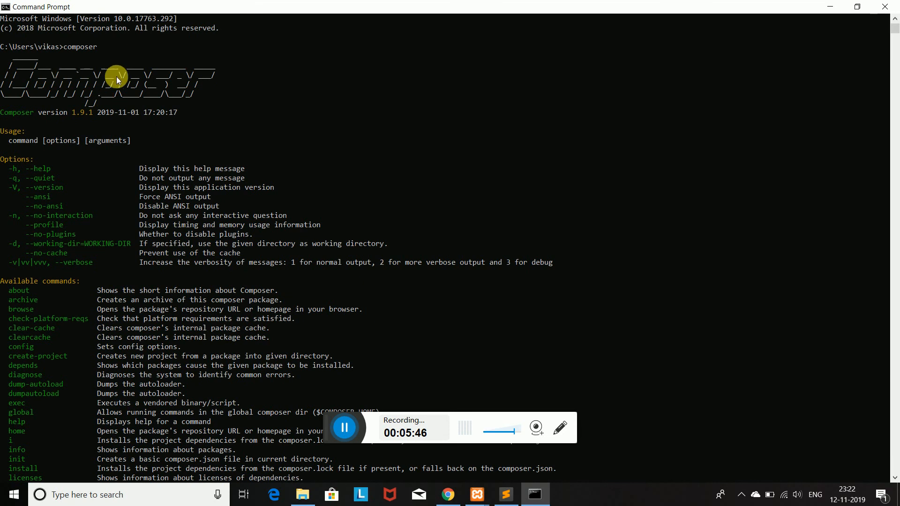
scroll(247, 210, "down", 13)
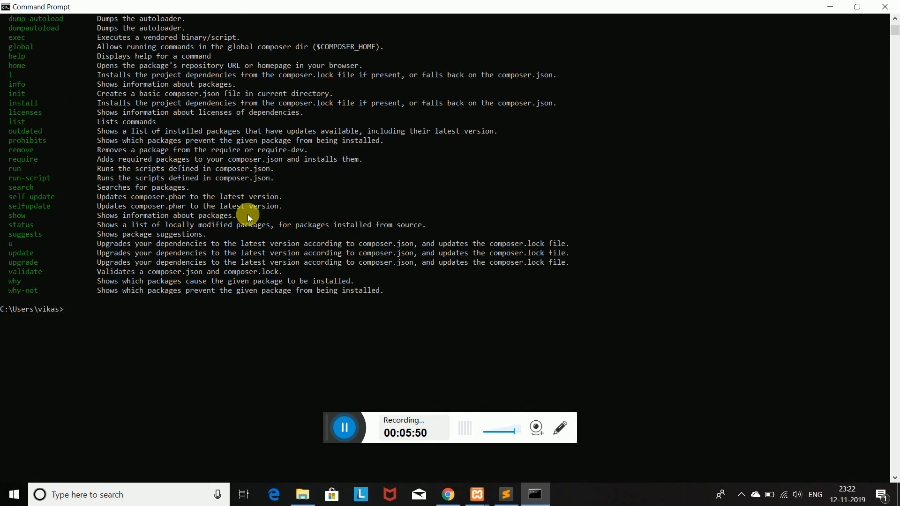
scroll(247, 214, "up", 13)
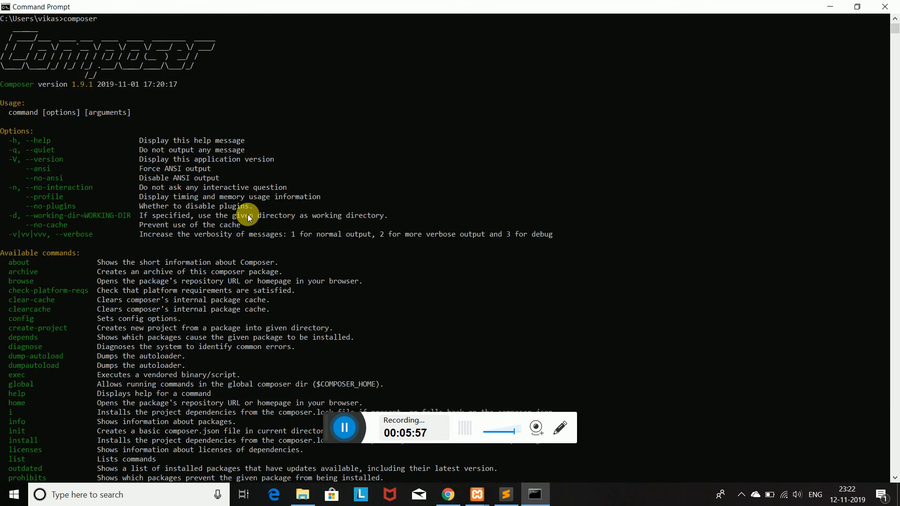
scroll(248, 215, "down", 12)
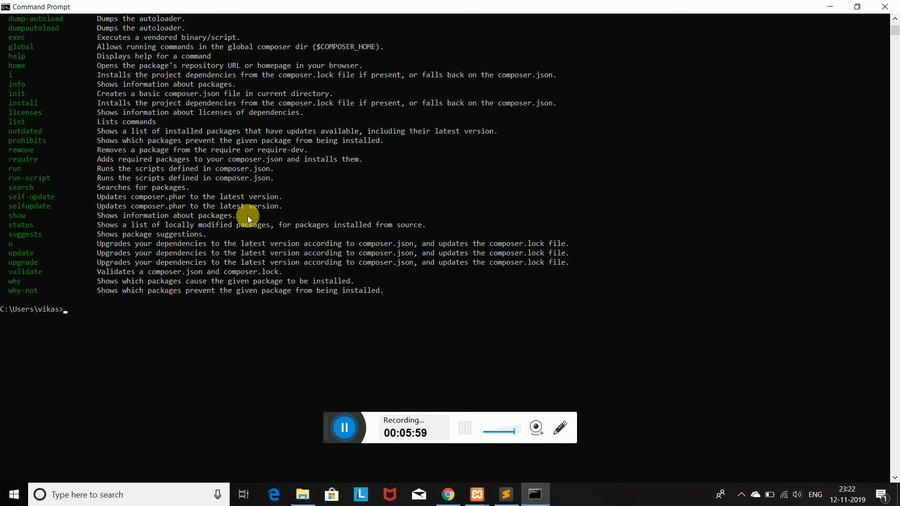